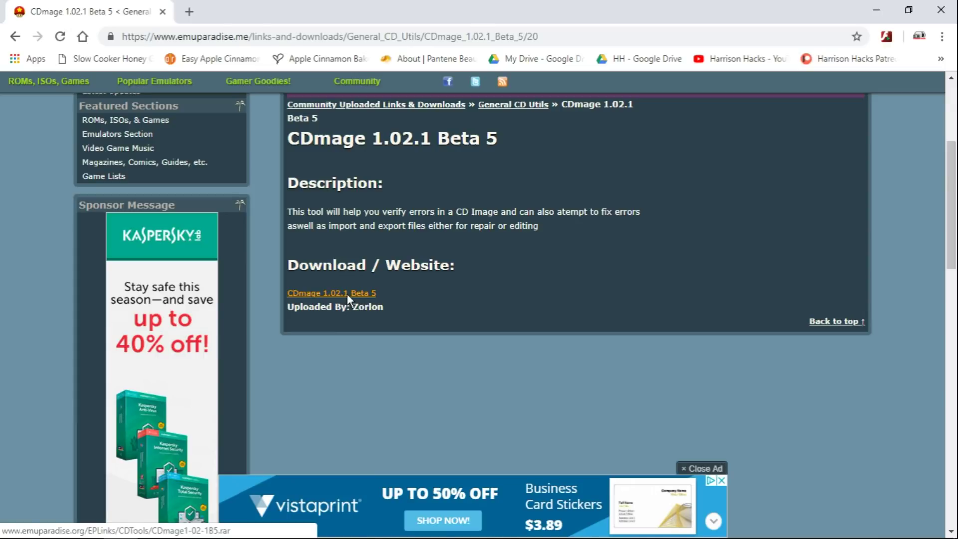
# Download CDmage 1.02.1 Beta 5 as CDmage1-02-1B5.rar into the Playstation Classic Games folder on drive H, and close the browser.
pyautogui.click(347, 293)
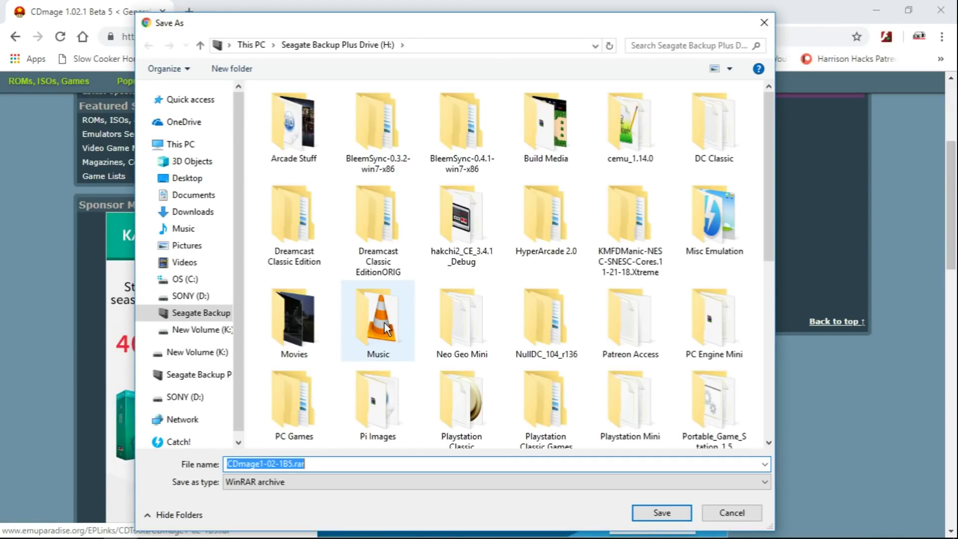
pyautogui.scroll(-5, 526, 306)
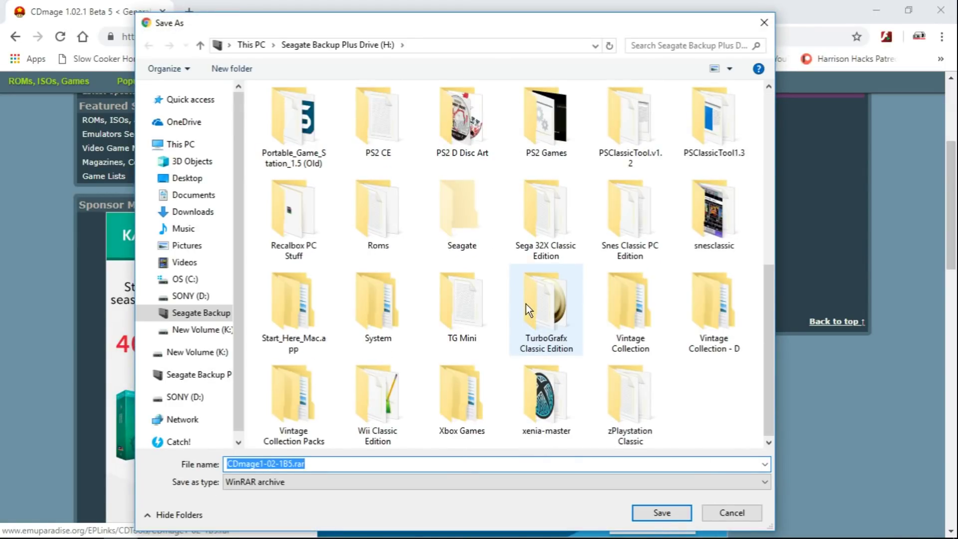
pyautogui.scroll(2, 527, 304)
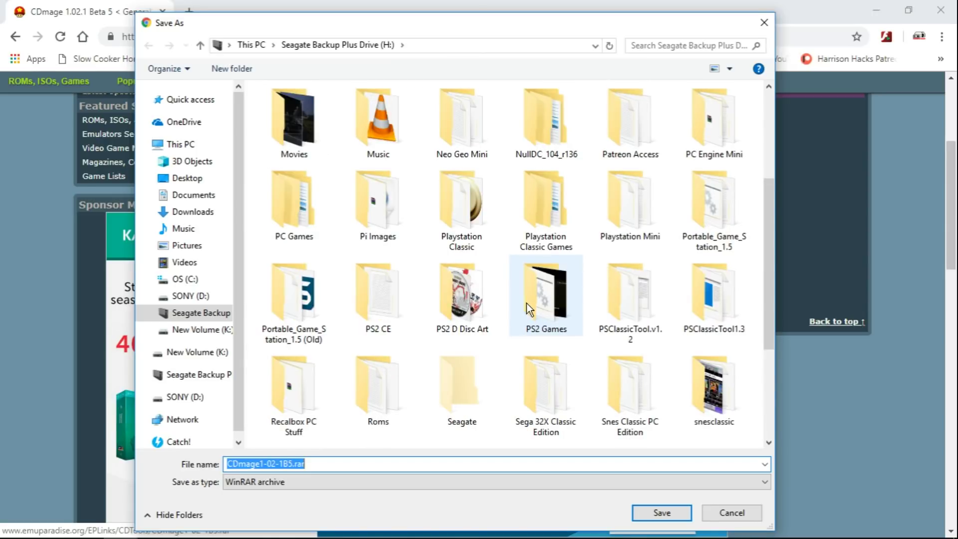
pyautogui.doubleClick(542, 215)
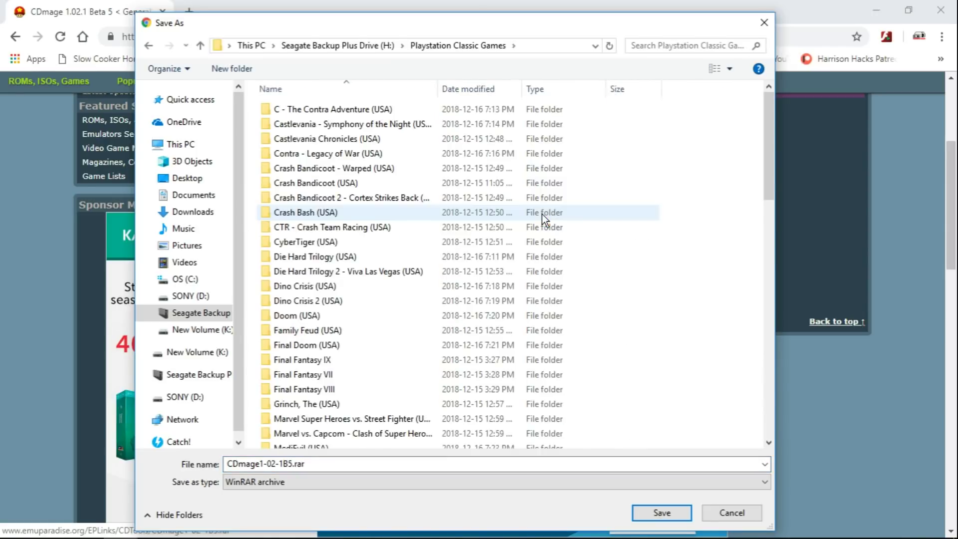
pyautogui.click(648, 508)
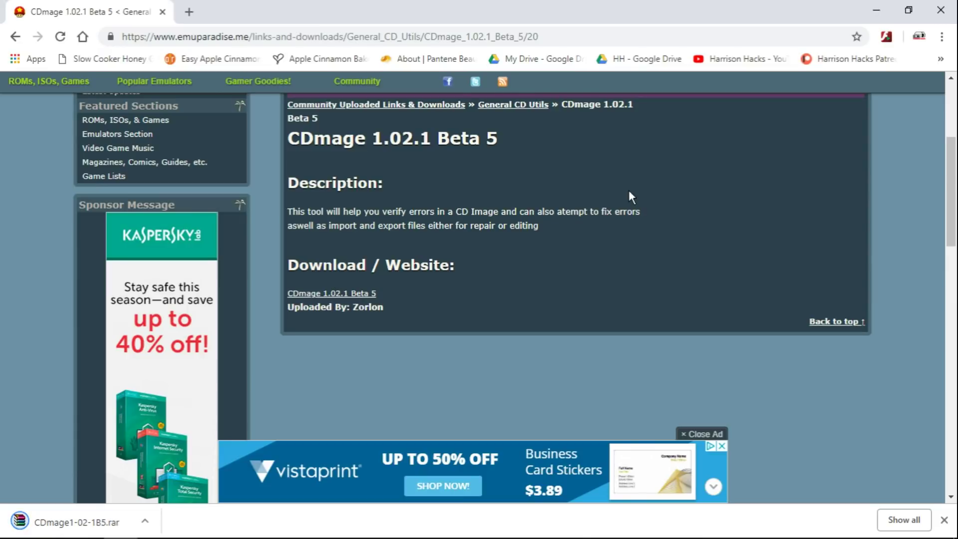
pyautogui.click(943, 10)
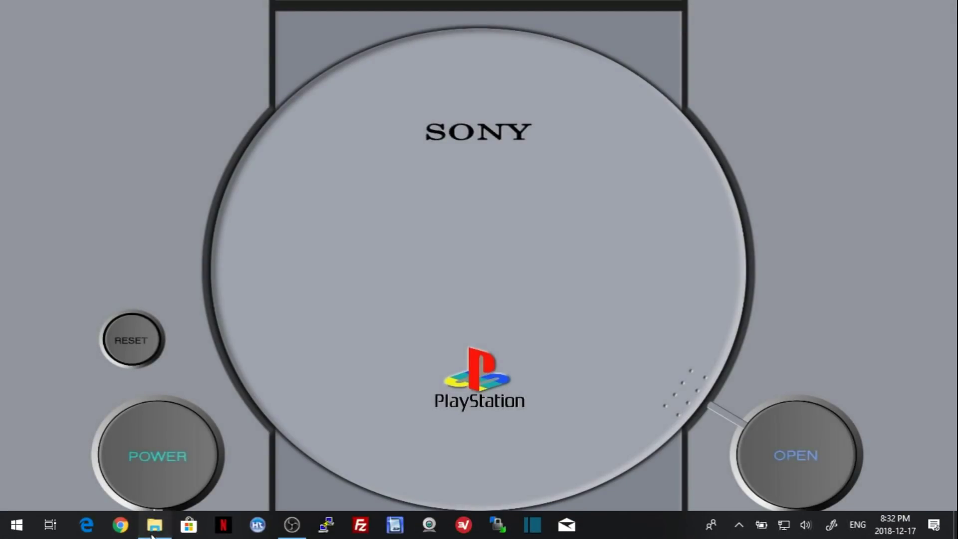
# Switch to File Explorer and extract CDmage1-02-1B5.rar directly into the Playstation Classic Games folder.
pyautogui.click(155, 525)
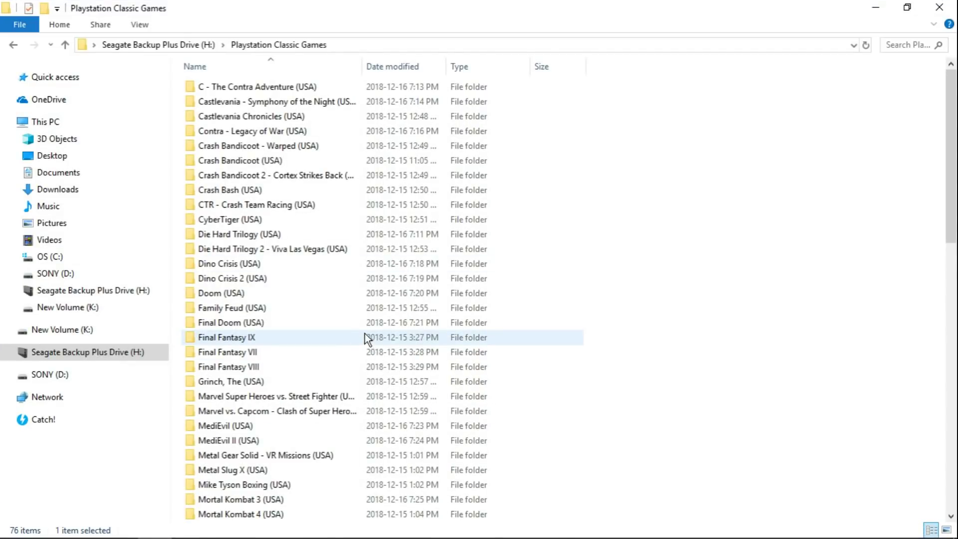
pyautogui.scroll(-1, 365, 329)
pyautogui.scroll(1, 365, 321)
pyautogui.scroll(-7, 366, 317)
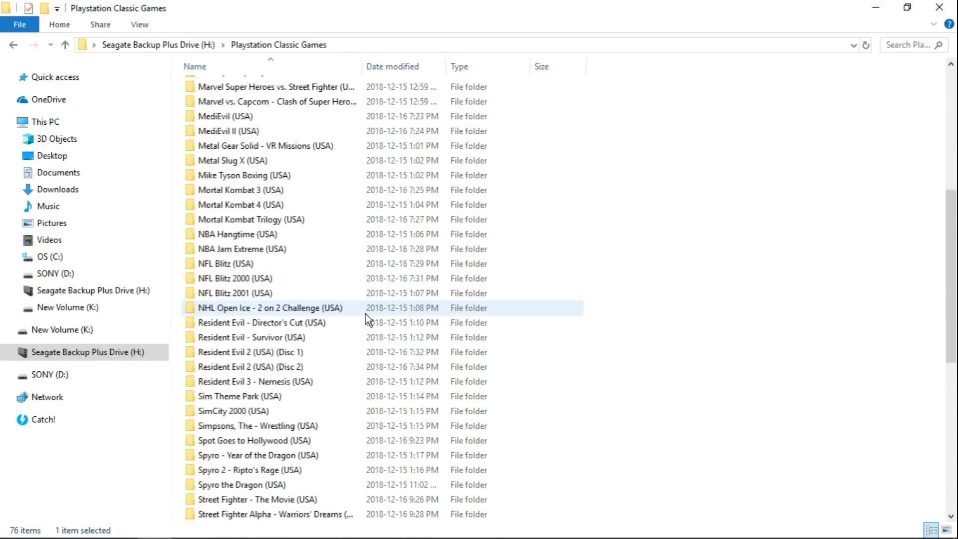
pyautogui.scroll(-8, 365, 314)
pyautogui.click(237, 516)
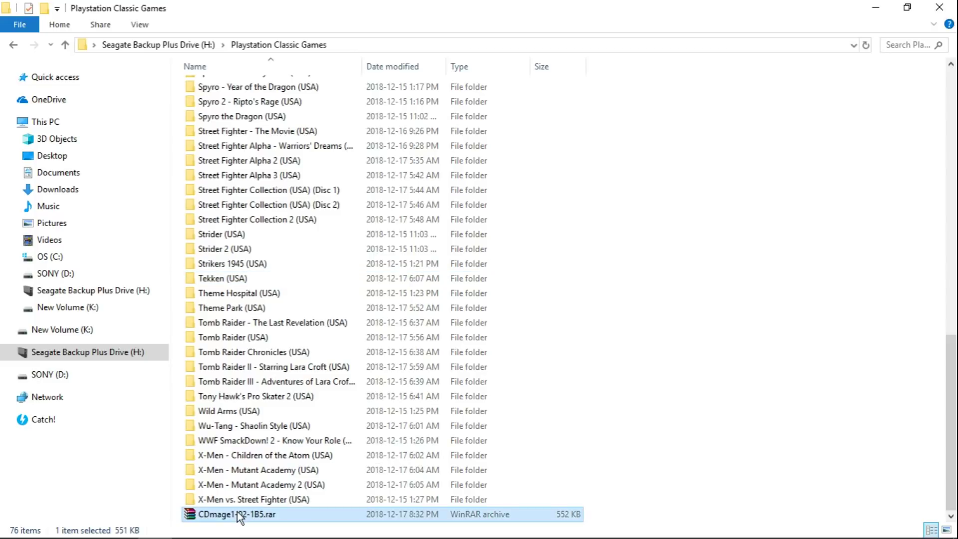
pyautogui.rightClick(239, 516)
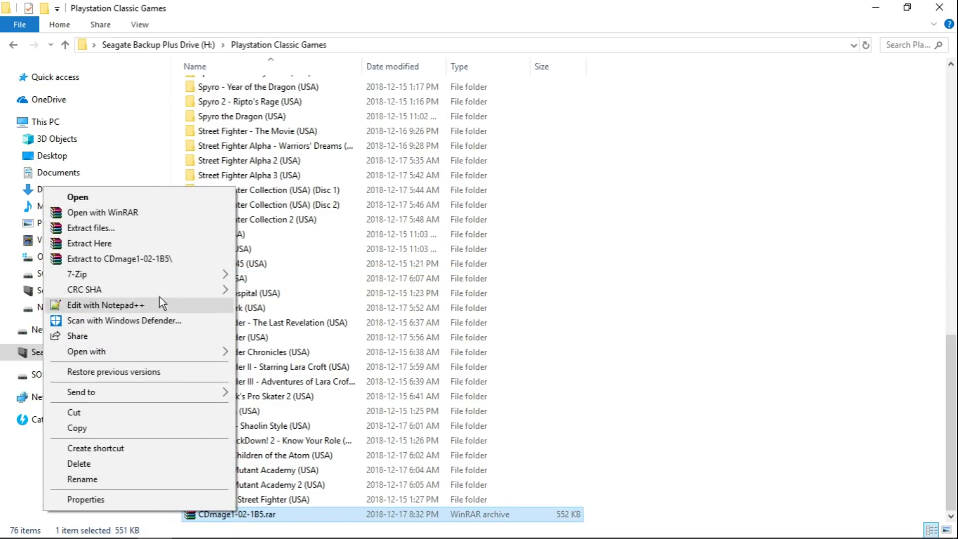
pyautogui.click(121, 247)
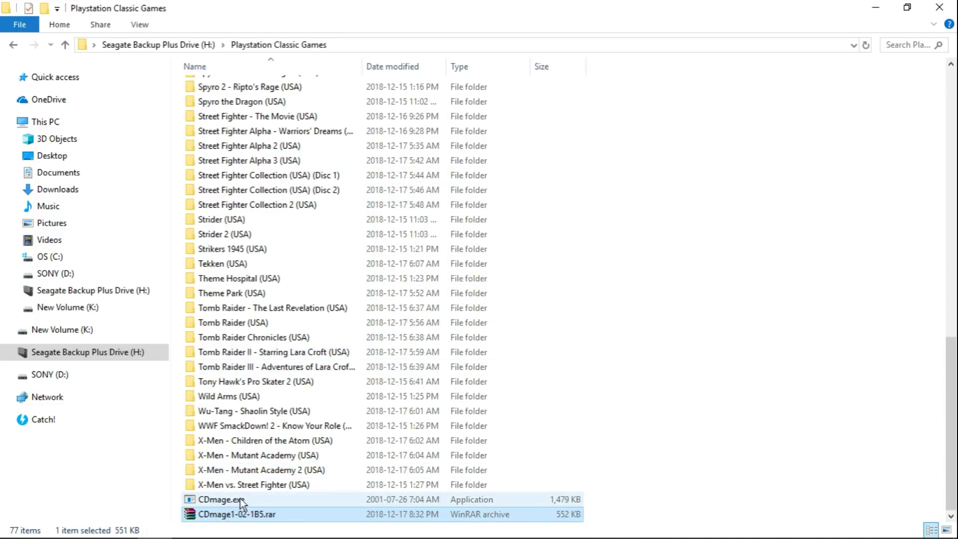
# Launch CDmage.exe and browse for a CD image in the Playstation Classic Games folder on drive H.
pyautogui.doubleClick(234, 502)
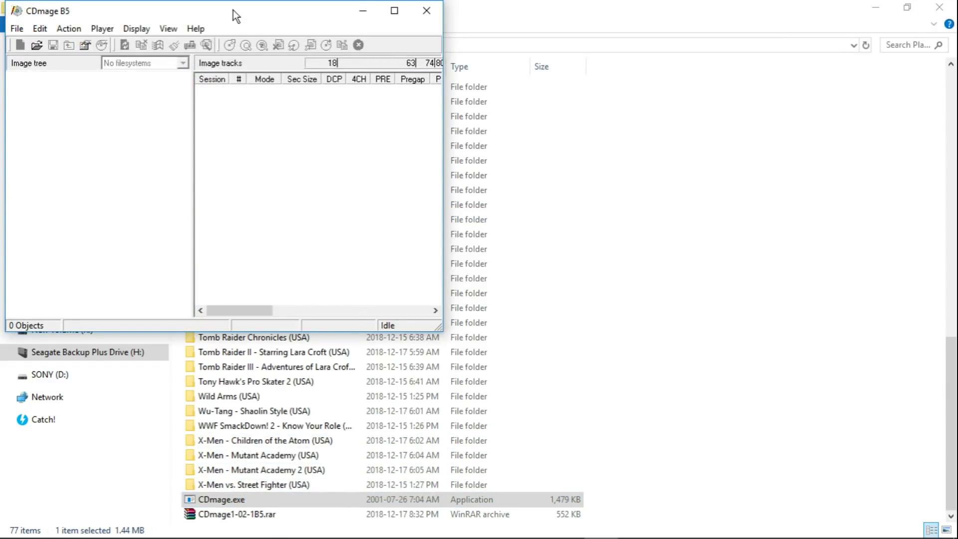
pyautogui.moveTo(233, 10); pyautogui.dragTo(361, 70)
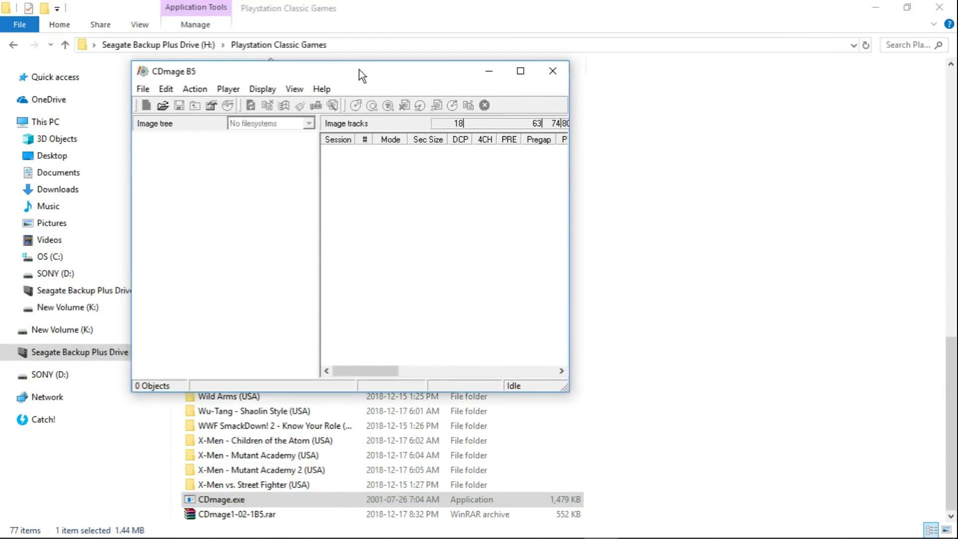
pyautogui.click(165, 105)
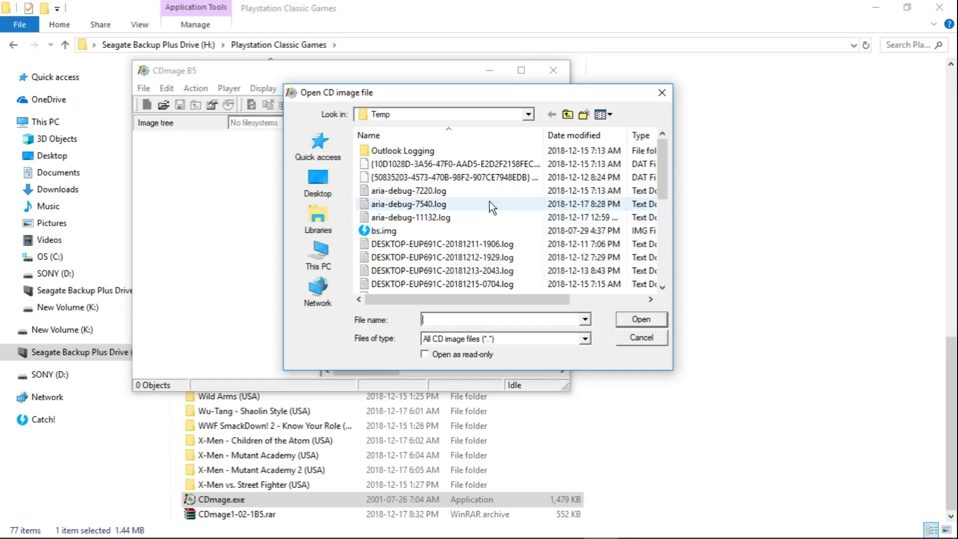
pyautogui.moveTo(528, 115); pyautogui.dragTo(453, 159)
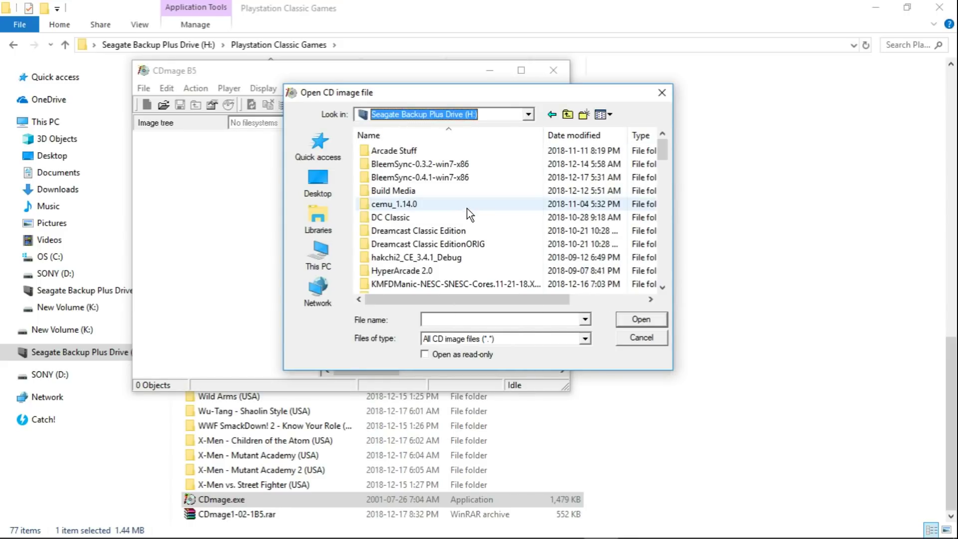
pyautogui.scroll(-3, 467, 209)
pyautogui.scroll(-1, 471, 215)
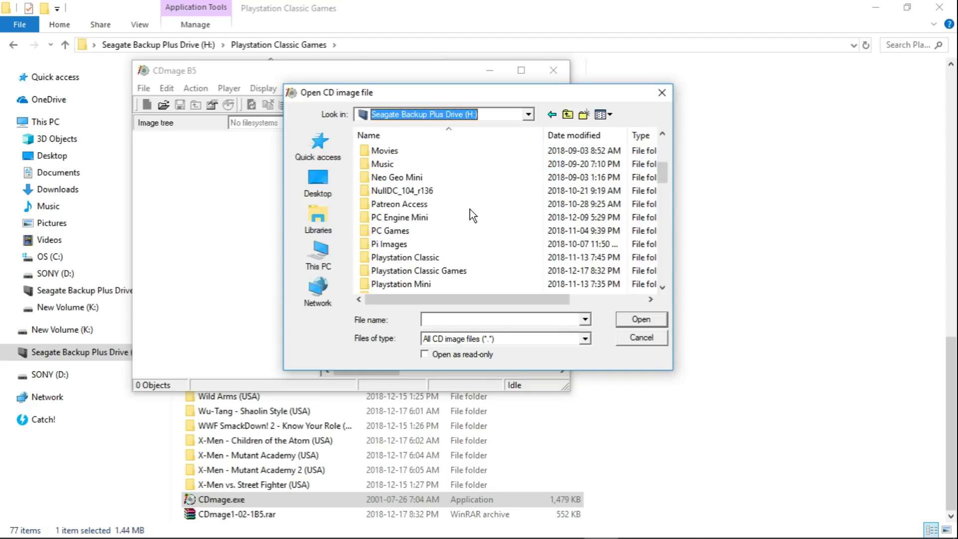
pyautogui.doubleClick(440, 271)
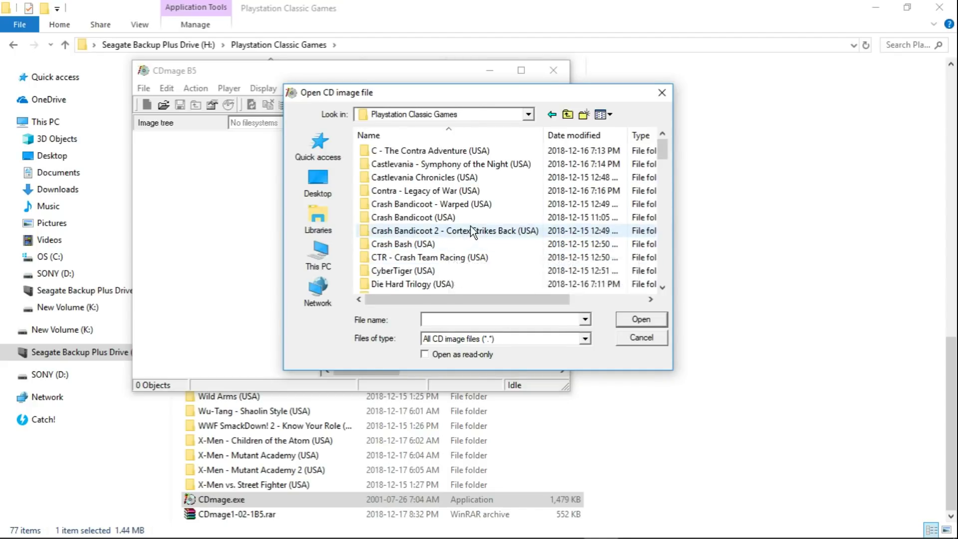
# Load the Tekken (USA).cue image from the Tekken (USA) folder.
pyautogui.scroll(-5, 471, 224)
pyautogui.scroll(-1, 472, 225)
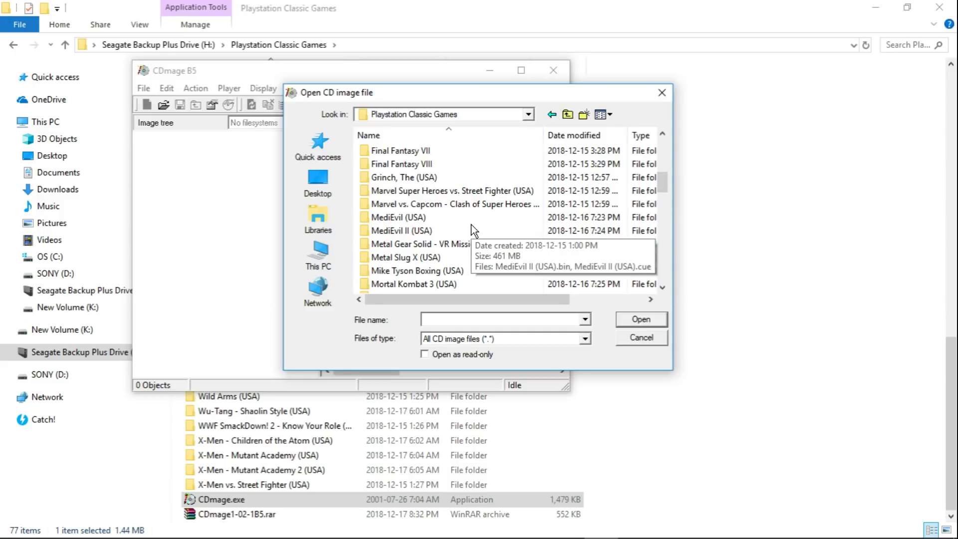
pyautogui.scroll(-2, 472, 225)
pyautogui.scroll(-8, 471, 225)
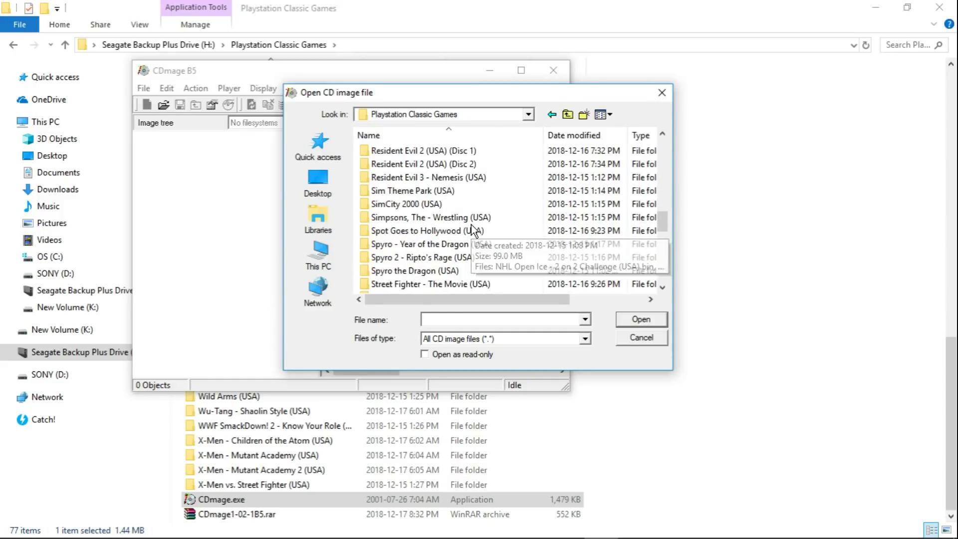
pyautogui.scroll(-3, 472, 224)
pyautogui.scroll(-2, 472, 225)
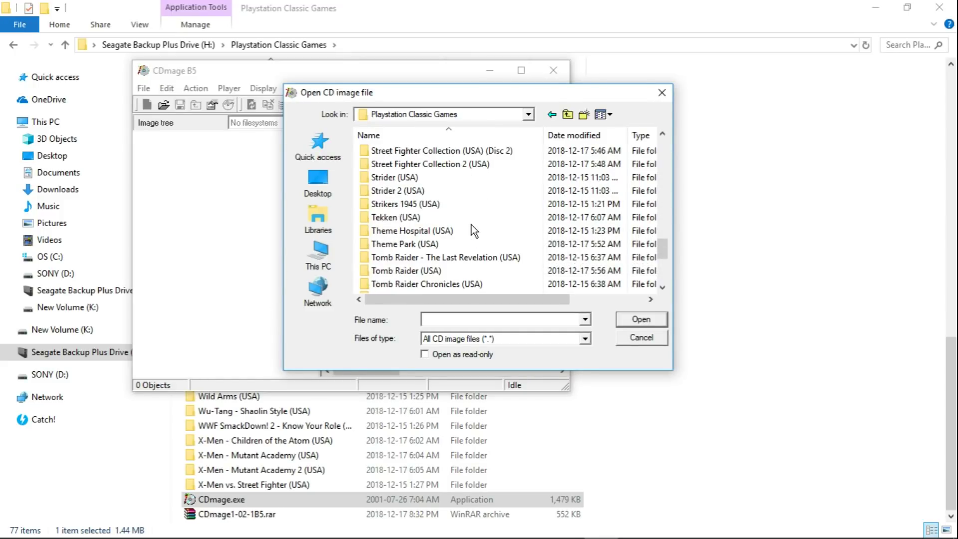
pyautogui.doubleClick(407, 218)
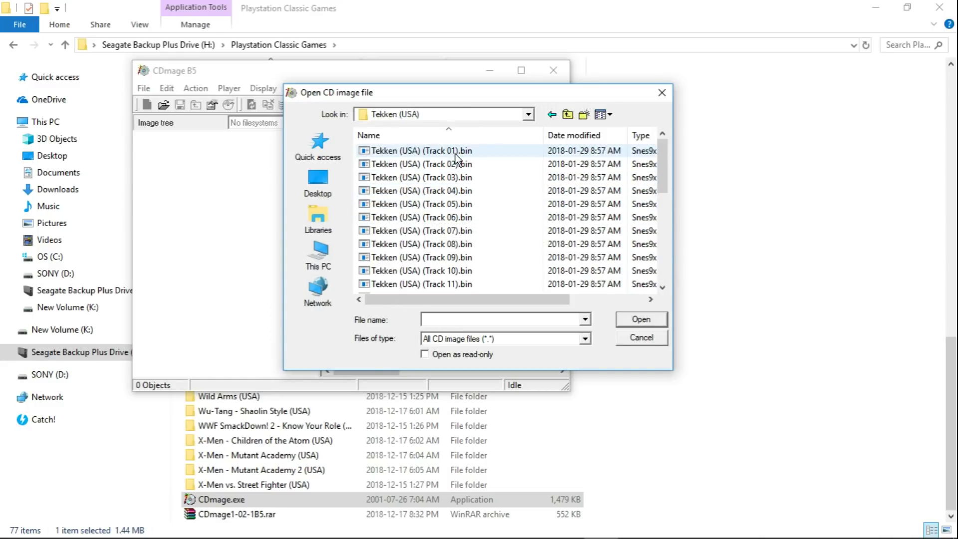
pyautogui.moveTo(662, 176); pyautogui.dragTo(645, 284)
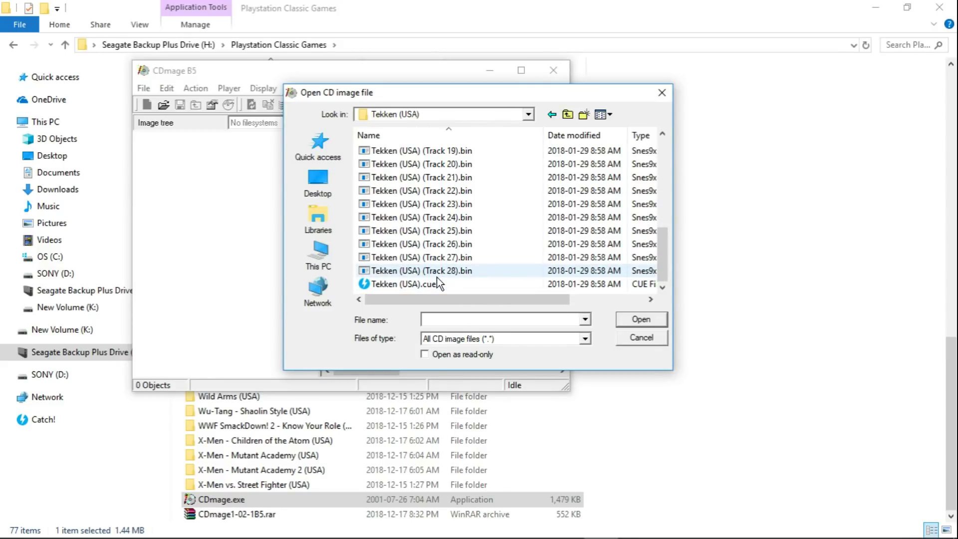
pyautogui.click(409, 285)
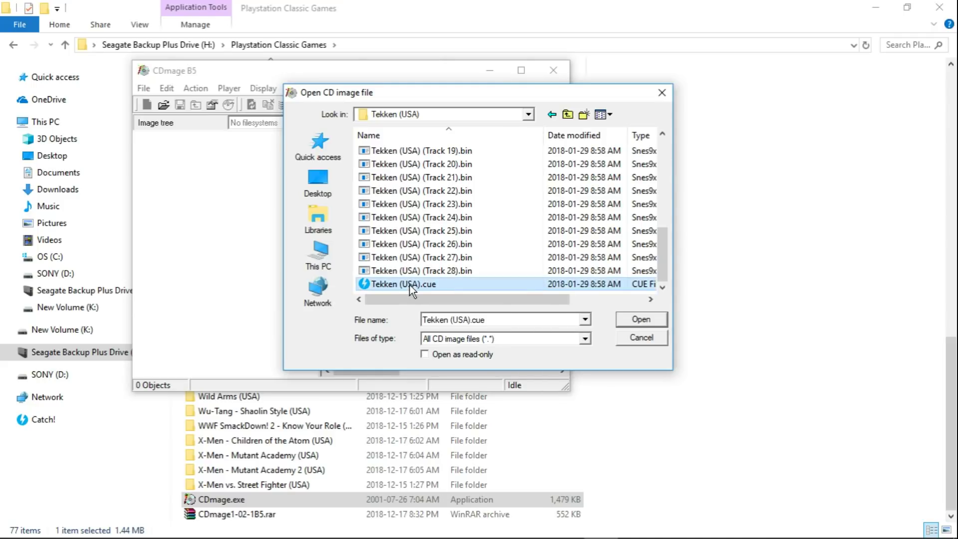
pyautogui.click(630, 316)
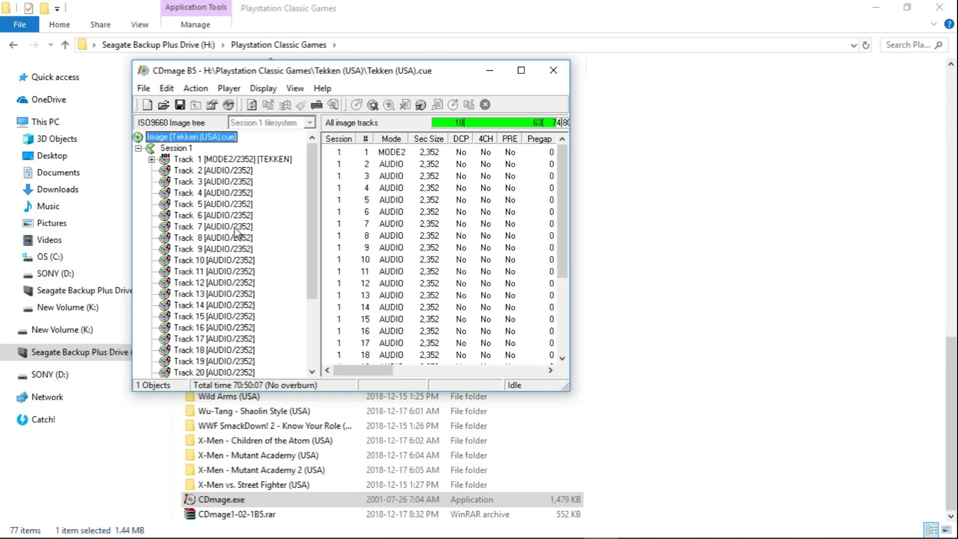
# Save the CD image as Tekken (USA).cue, replacing the existing cue file and converting track 1 to MODE2/2352.
pyautogui.click(179, 105)
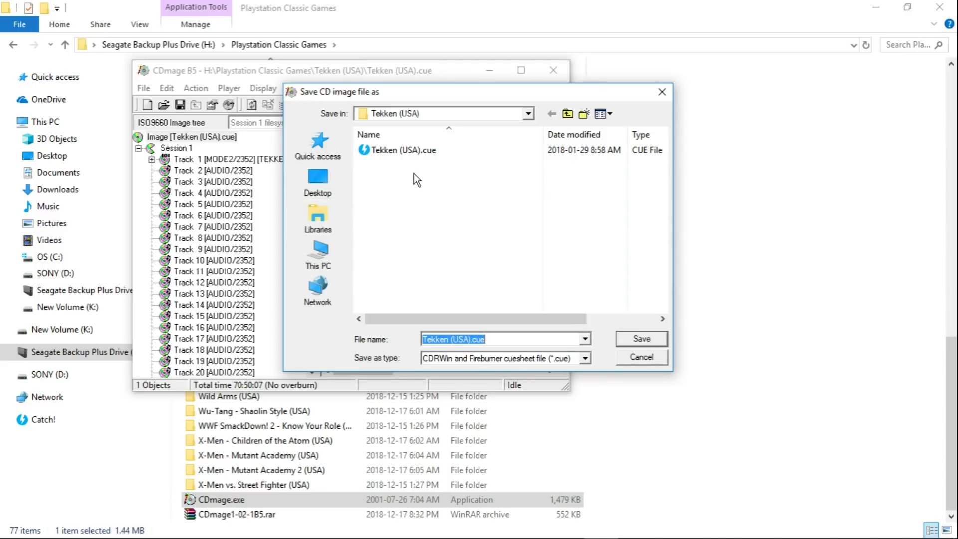
pyautogui.click(408, 152)
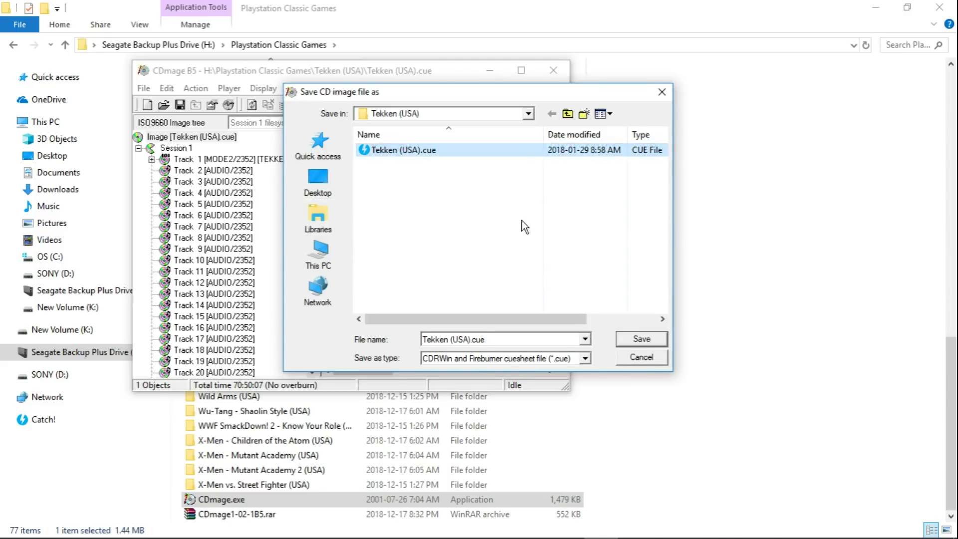
pyautogui.click(631, 337)
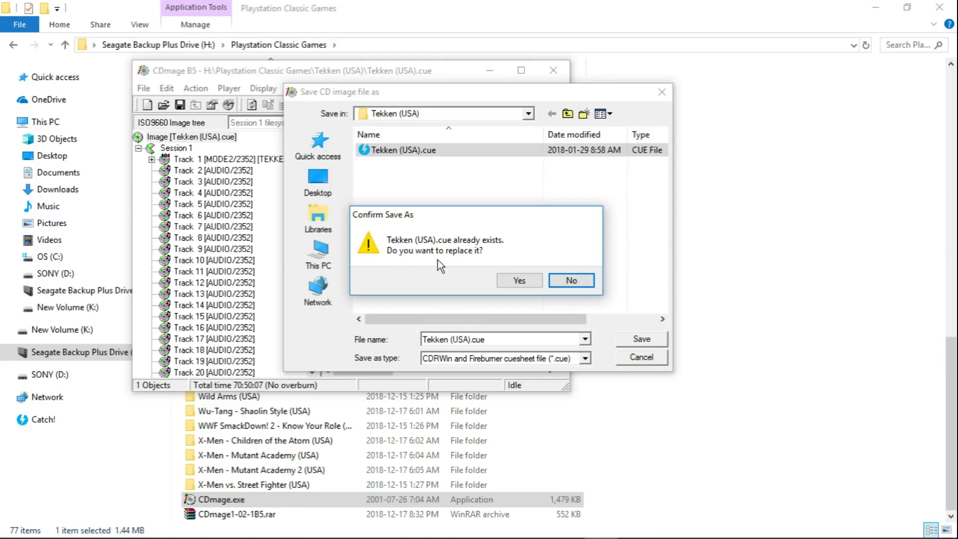
pyautogui.click(511, 281)
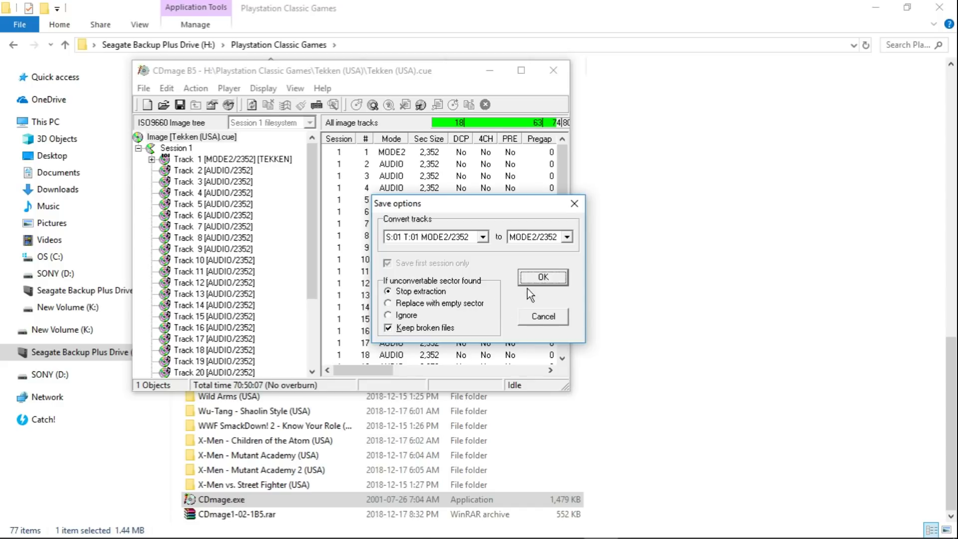
pyautogui.click(547, 277)
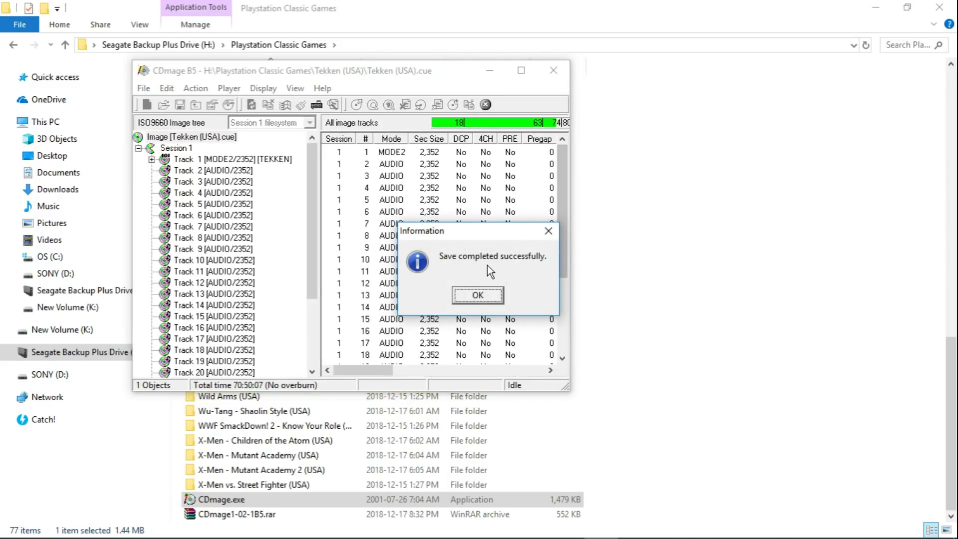
pyautogui.click(474, 292)
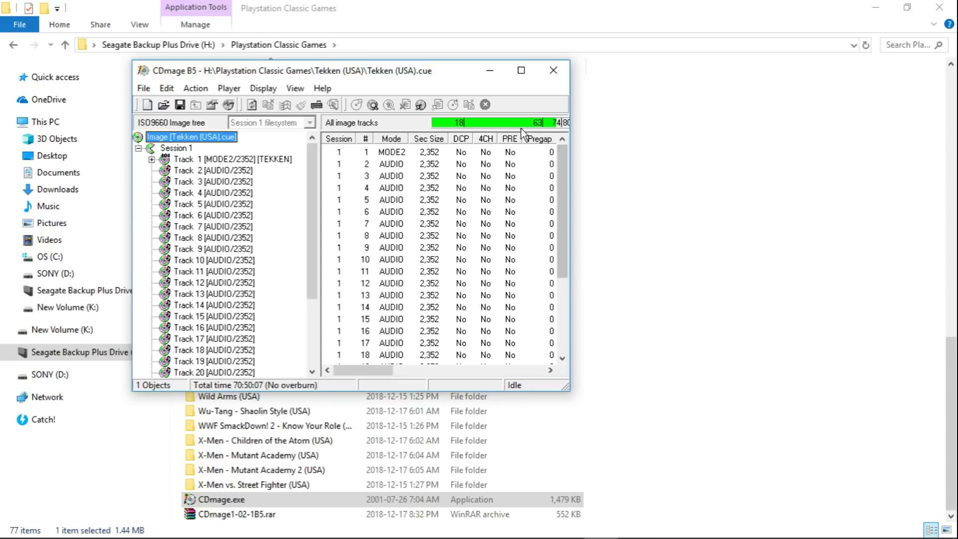
# Clear the loaded Tekken image from CDmage and exit the program without opening another image.
pyautogui.click(150, 106)
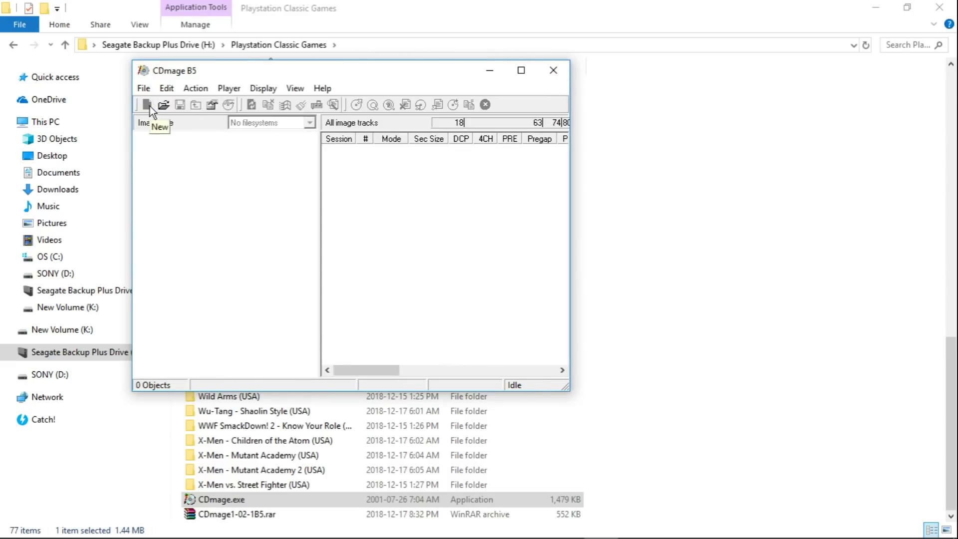
pyautogui.click(162, 106)
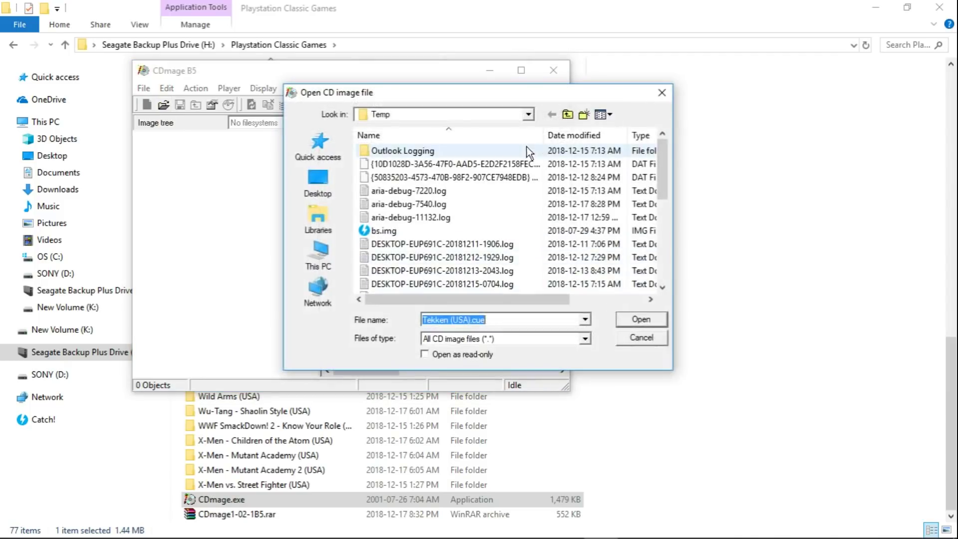
pyautogui.click(643, 338)
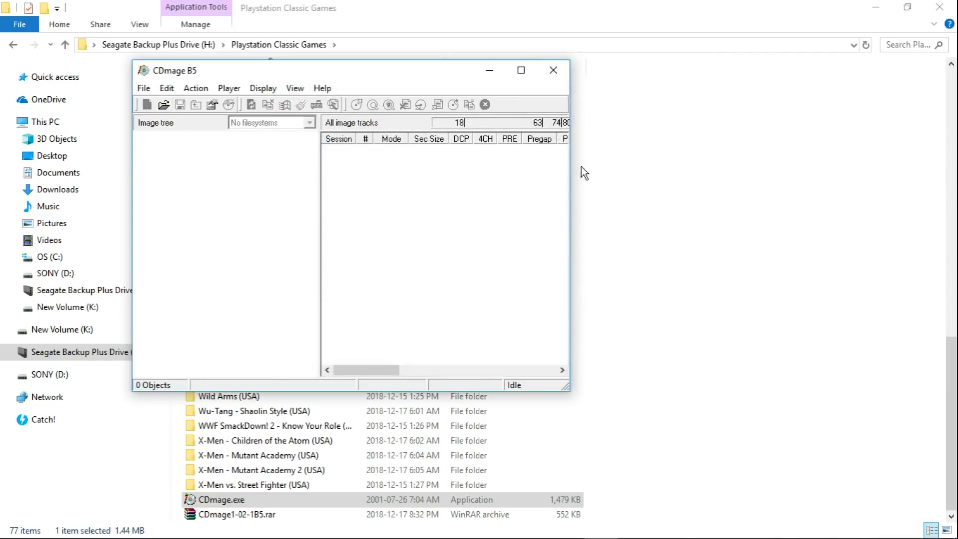
pyautogui.click(557, 71)
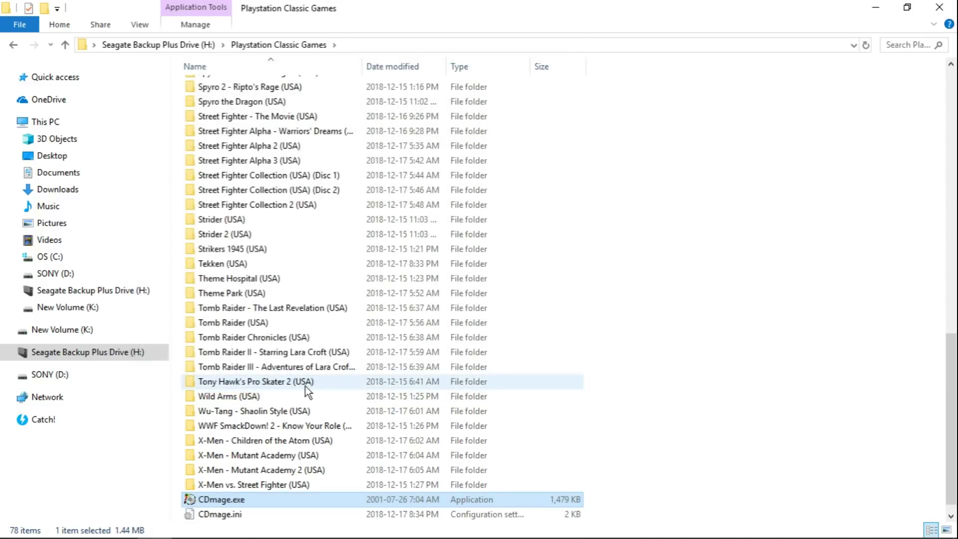
# In the Tekken (USA) folder, delete the separate bin files for Tracks 01 to 28 and close File Explorer.
pyautogui.doubleClick(229, 265)
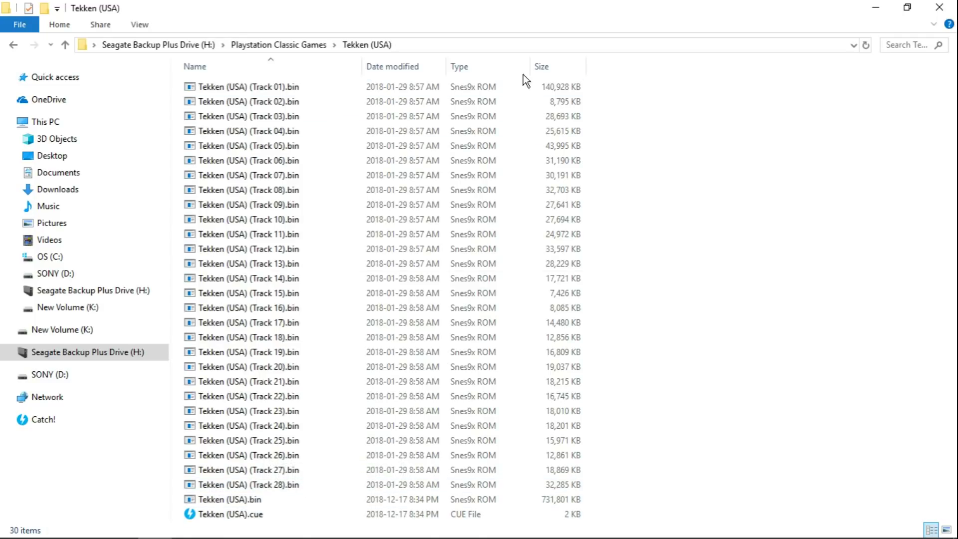
pyautogui.moveTo(591, 83); pyautogui.dragTo(218, 487)
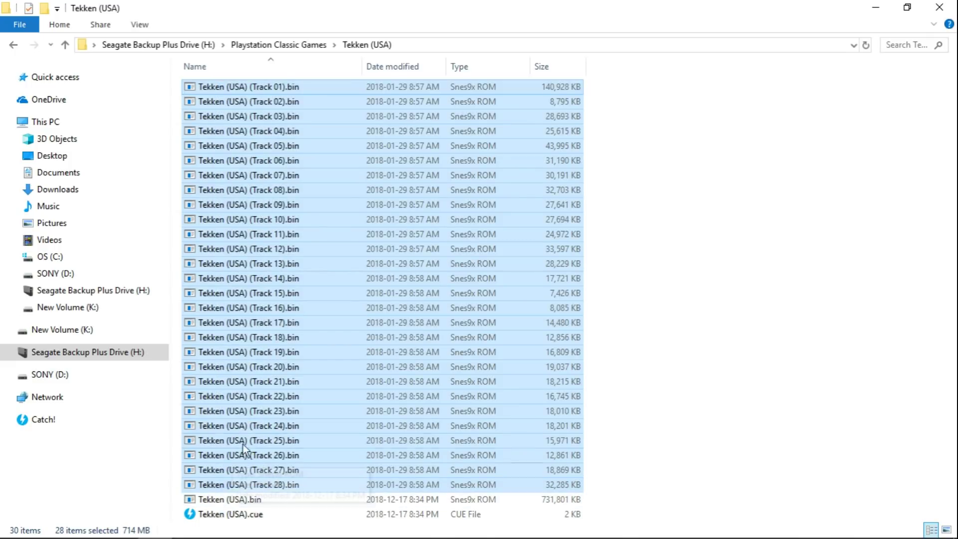
pyautogui.rightClick(254, 425)
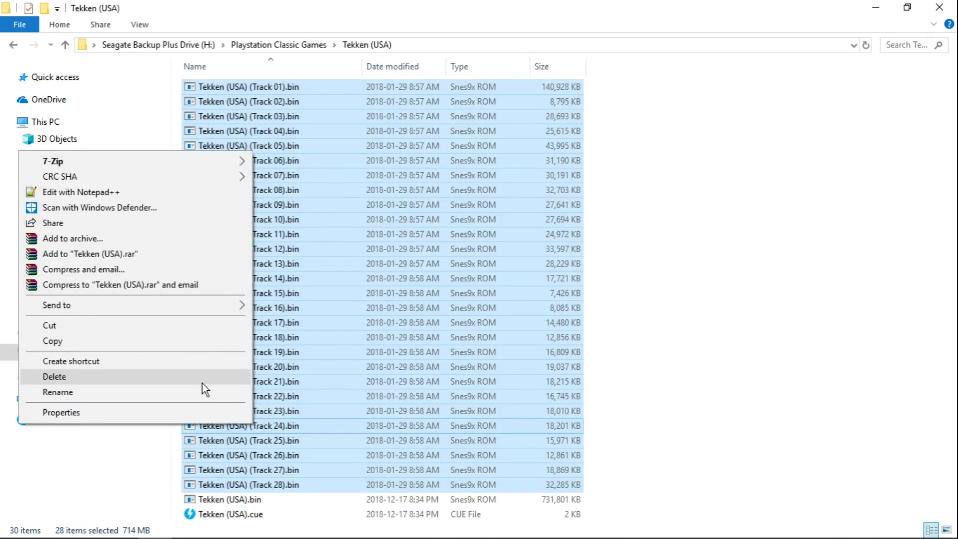
pyautogui.click(202, 382)
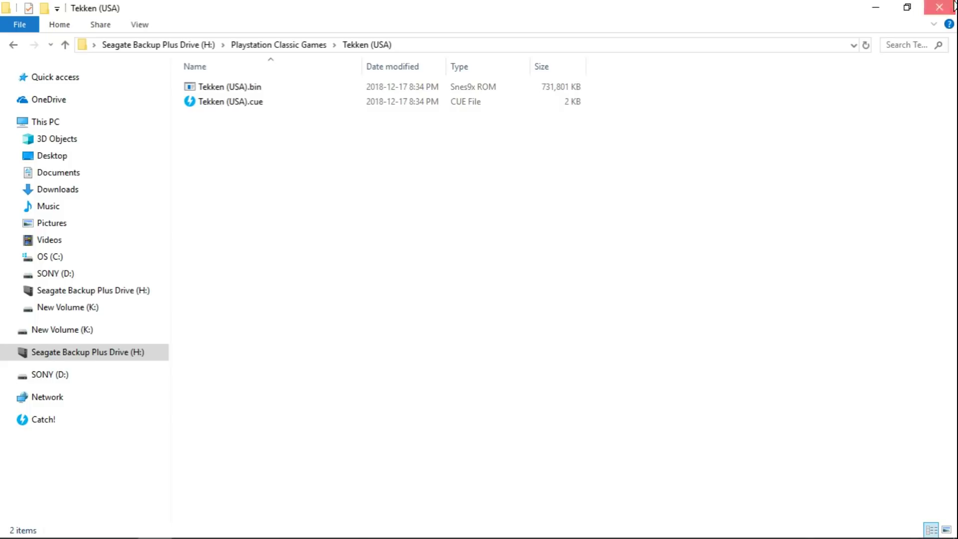
pyautogui.click(940, 7)
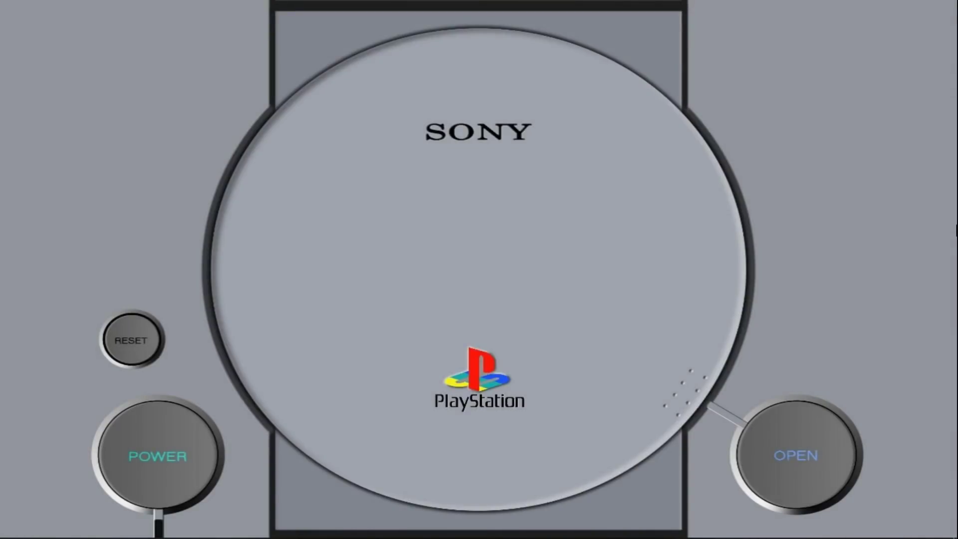